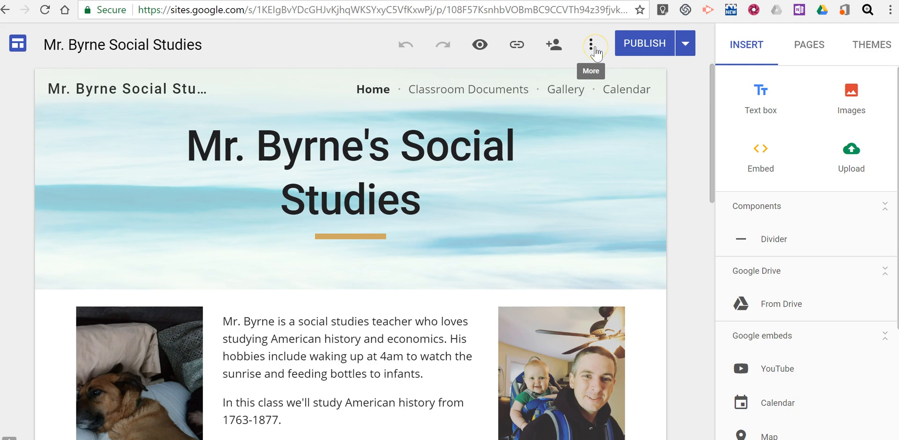
# Duplicate the site under the name 'Copy for 18-19 school year Mr. Byrne Social Studies'.
pyautogui.click(592, 45)
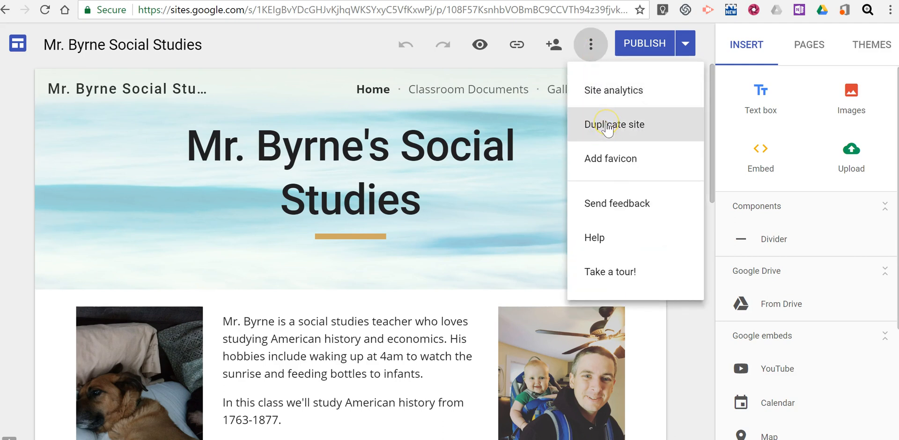
pyautogui.click(608, 127)
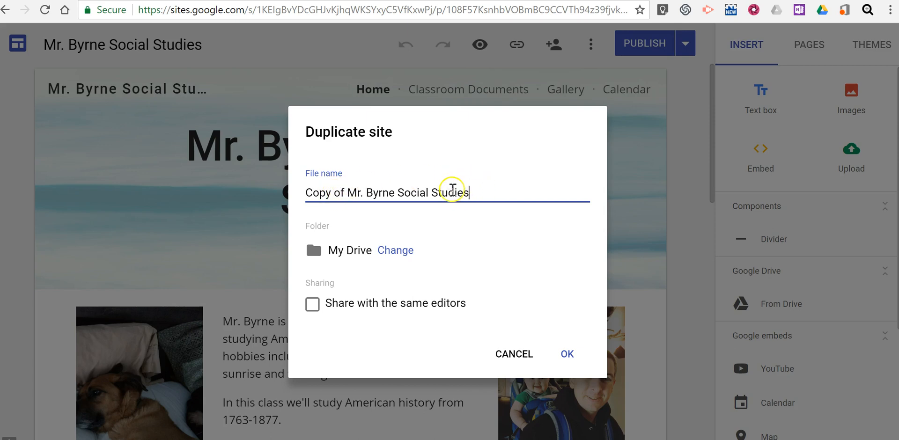
pyautogui.moveTo(344, 193); pyautogui.dragTo(271, 201)
pyautogui.write('C')
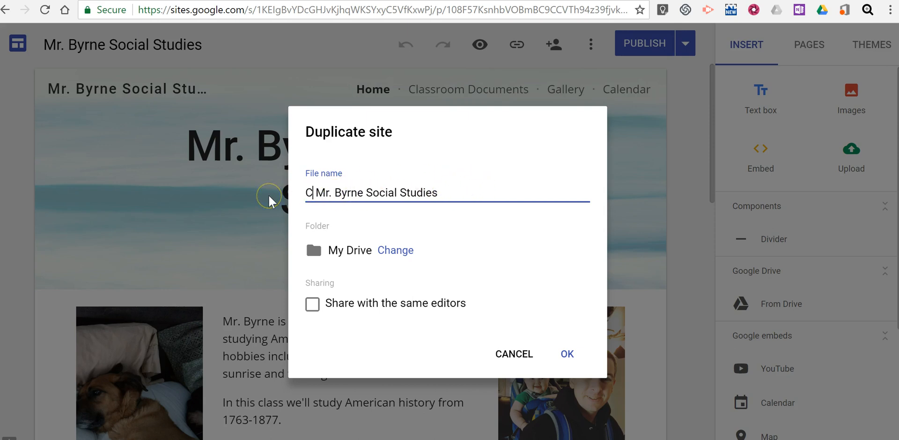
pyautogui.write('opy for ')
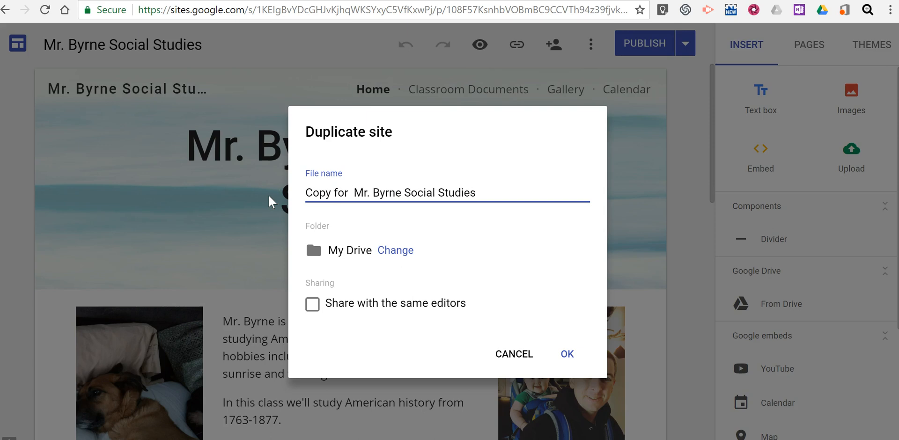
pyautogui.write('18-19')
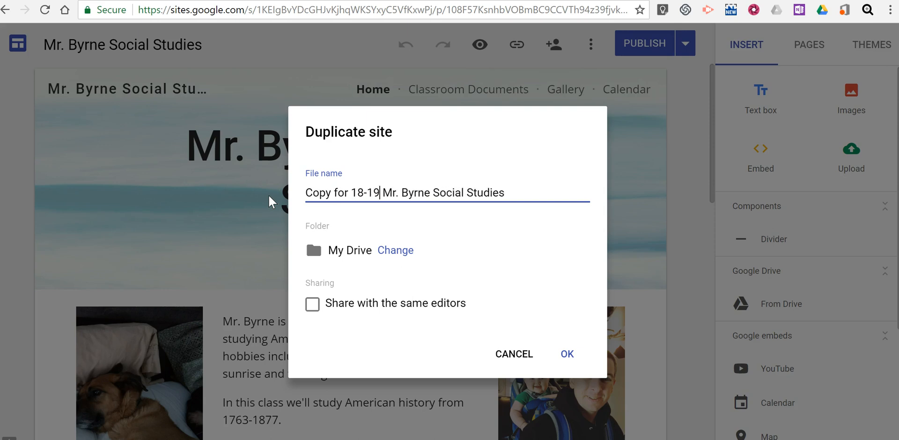
pyautogui.write(' sc')
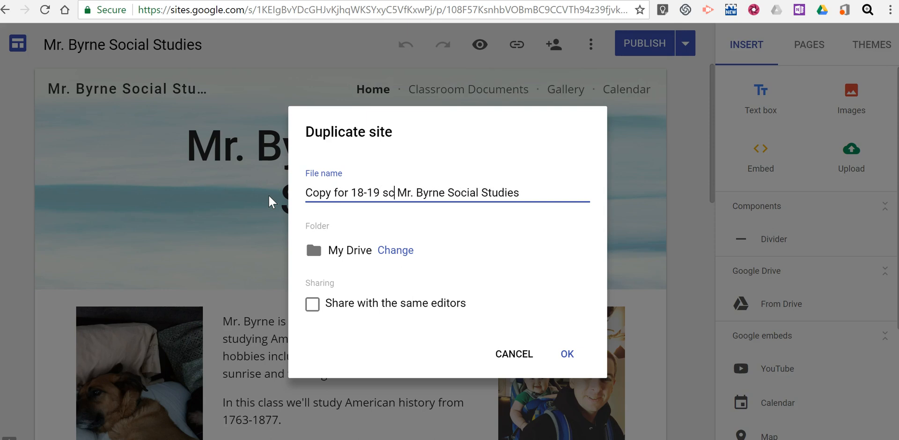
pyautogui.write('hool year')
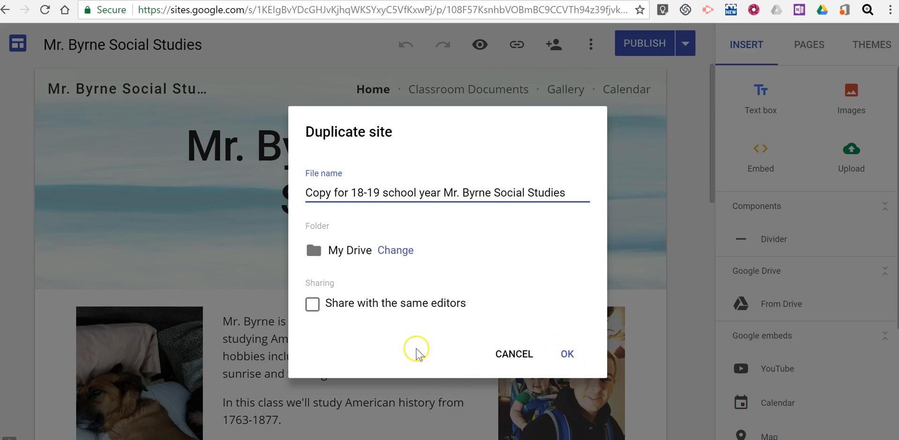
pyautogui.click(312, 304)
pyautogui.click(567, 353)
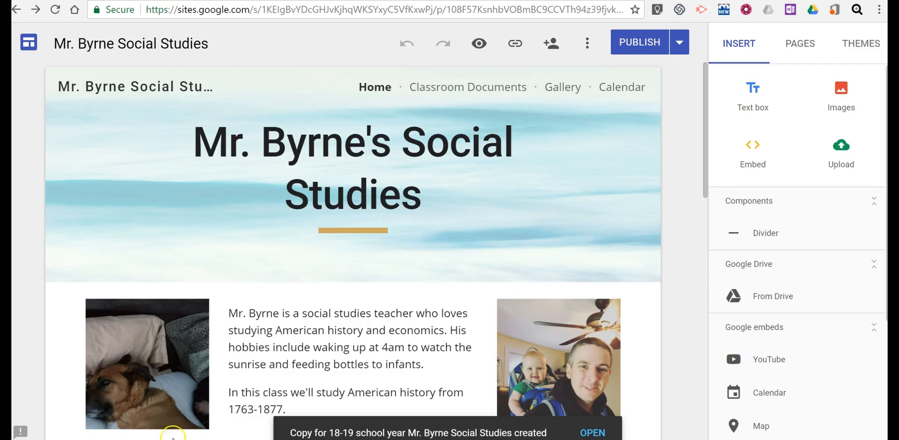
# Load the newly created site copy in the editor from the 'created' notification.
pyautogui.click(592, 432)
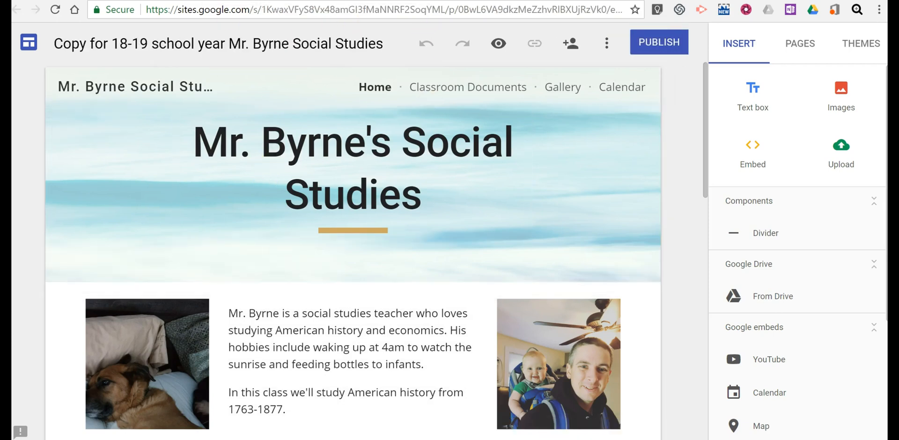
# Rewrite the homepage sentence as 'In this class we'll study World history.', removing the 1763-1877 date range.
pyautogui.click(371, 342)
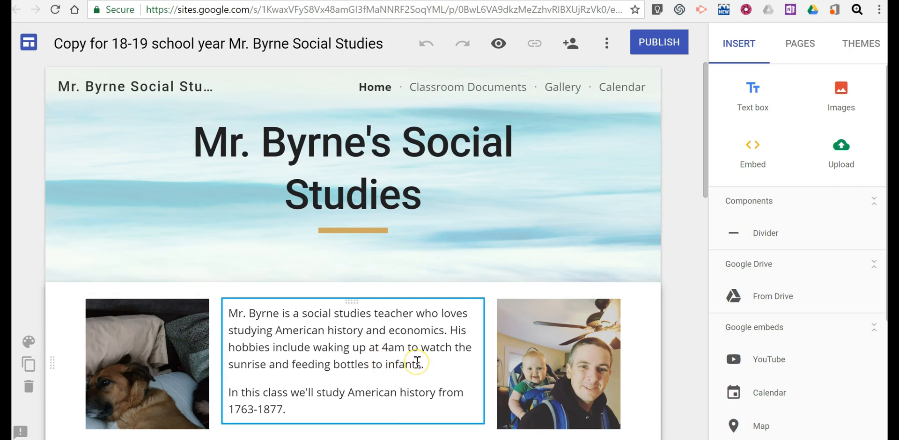
pyautogui.click(309, 410)
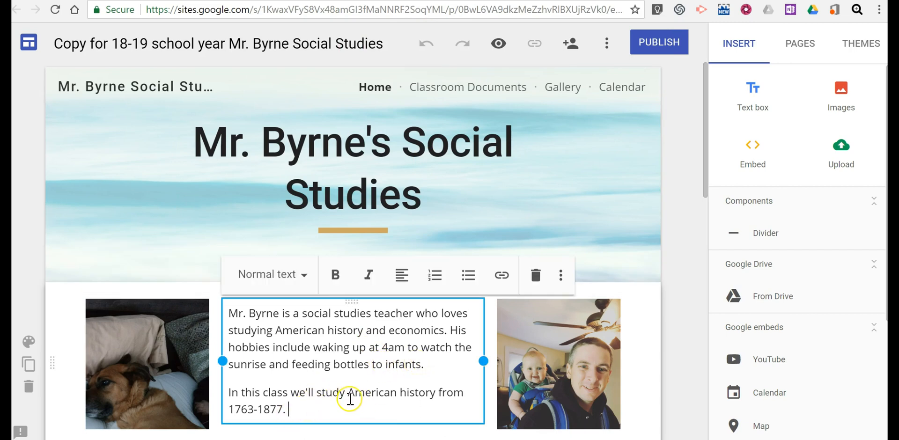
pyautogui.moveTo(347, 392); pyautogui.dragTo(398, 394)
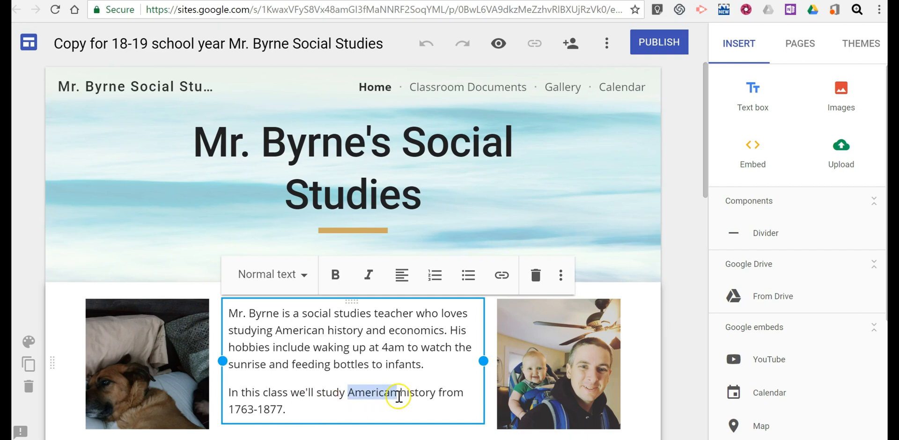
pyautogui.write('World')
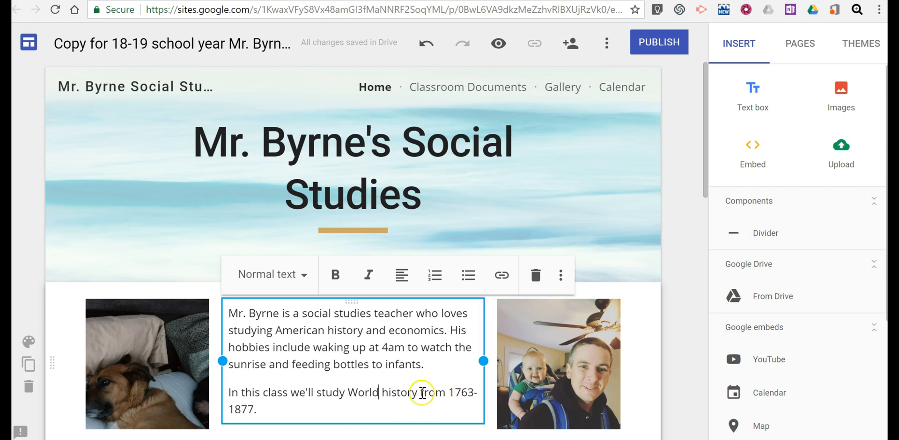
pyautogui.moveTo(420, 392); pyautogui.dragTo(259, 409)
pyautogui.press('BackSpace')
pyautogui.write('.')
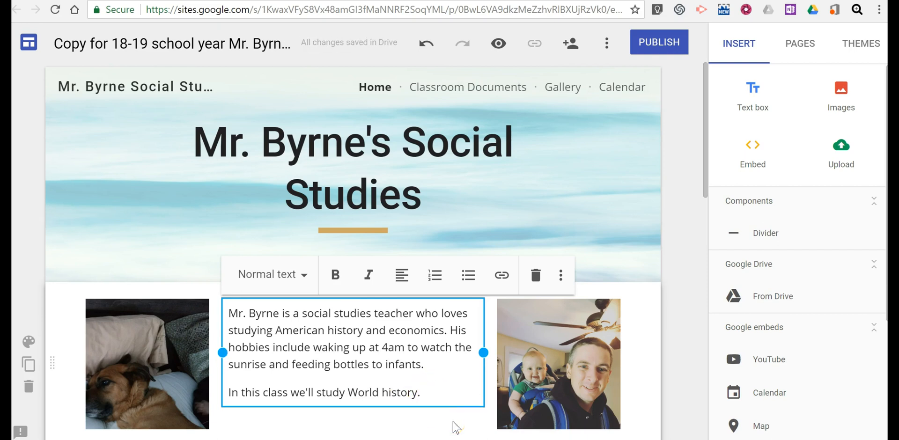
pyautogui.click(477, 92)
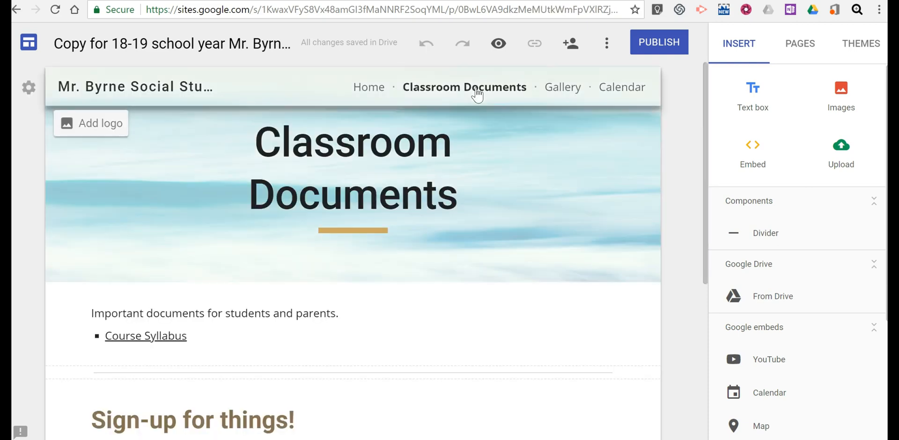
pyautogui.click(191, 335)
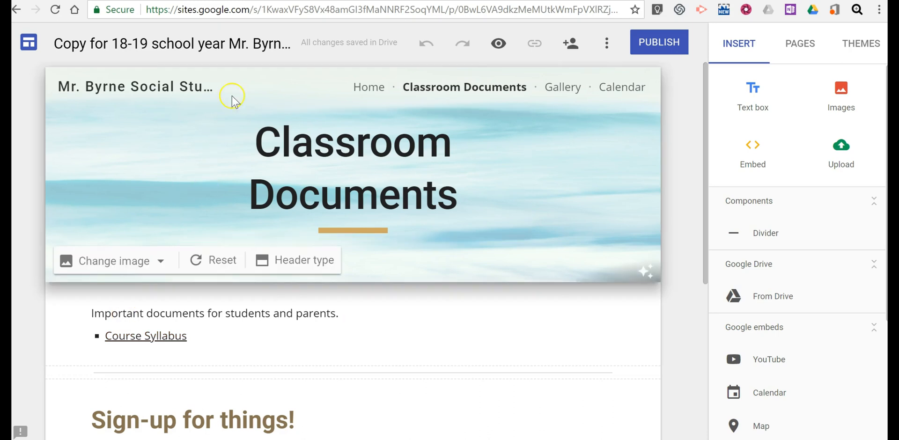
pyautogui.click(369, 87)
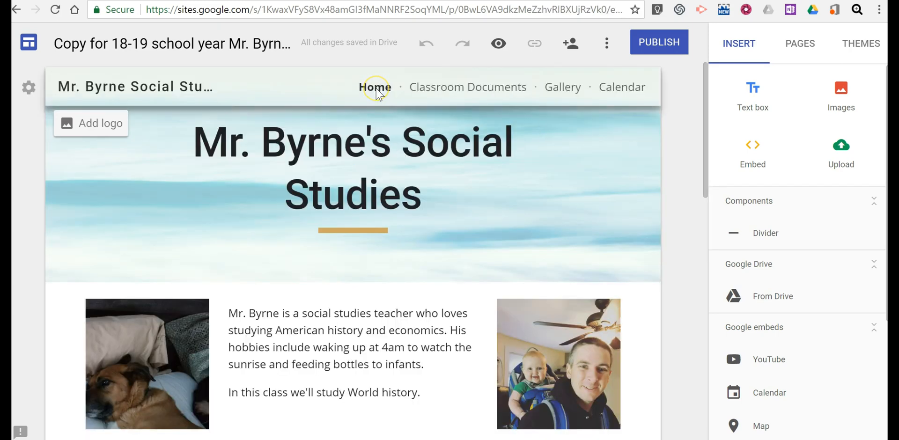
pyautogui.click(378, 93)
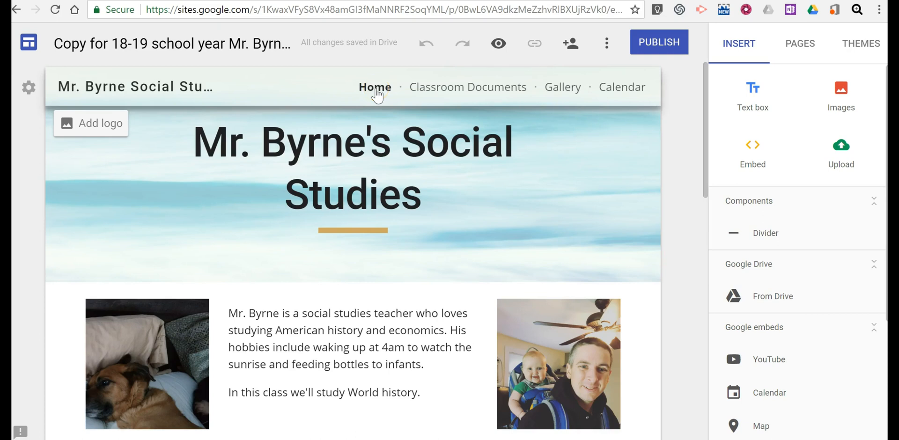